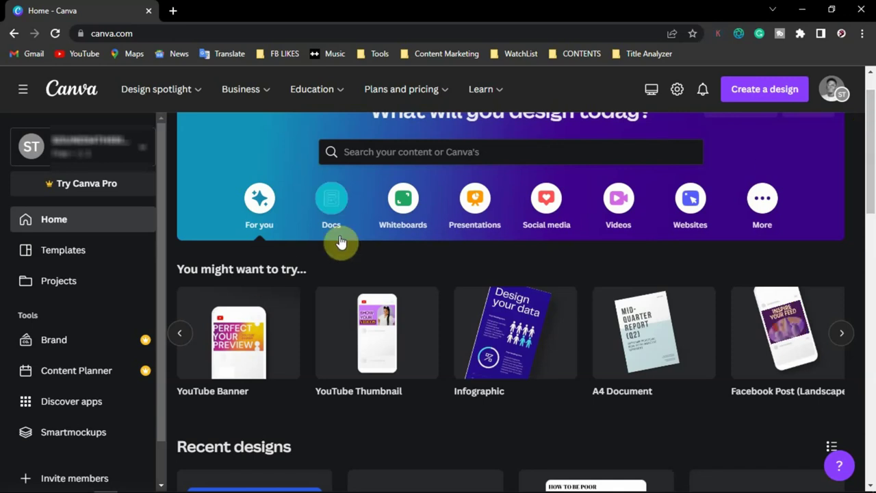
# Step: Open the Docs category on the Canva home page to reveal Doc and Docs to Decks
pyautogui.moveTo(871, 156); pyautogui.dragTo(872, 147)
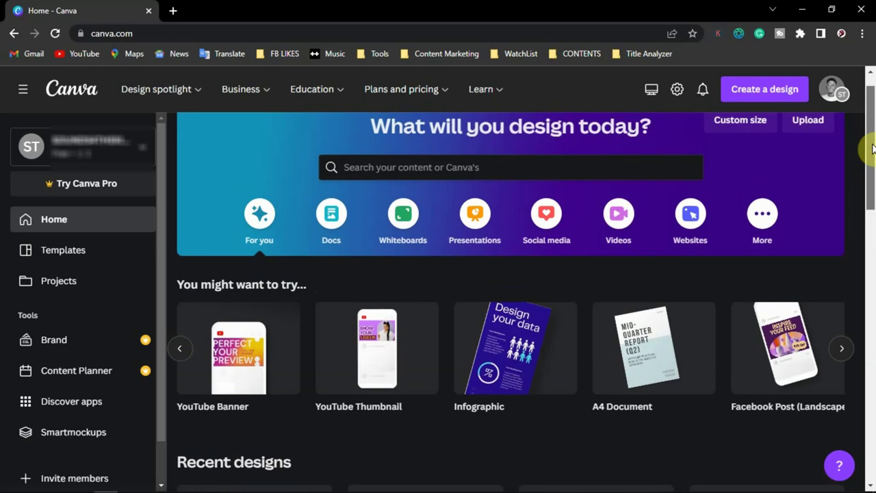
pyautogui.click(333, 230)
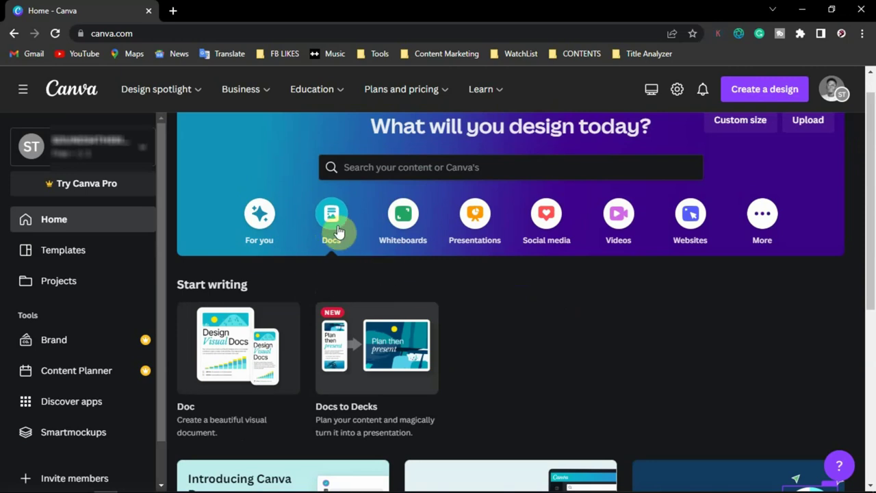
pyautogui.moveTo(870, 134); pyautogui.dragTo(873, 153)
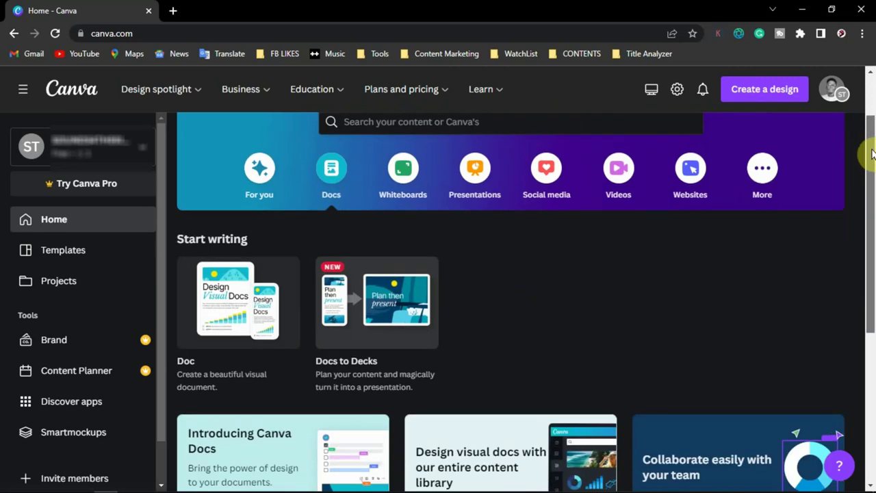
# Step: Create a new untitled Doc from the Doc thumbnail under Start writing
pyautogui.click(233, 319)
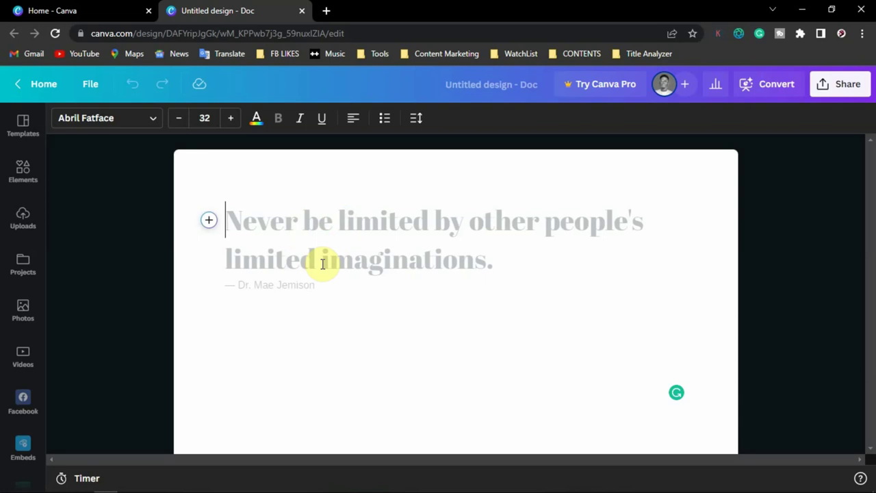
# Step: Use Magic Write to generate a five-item numbered list of ways to make money online
pyautogui.click(208, 223)
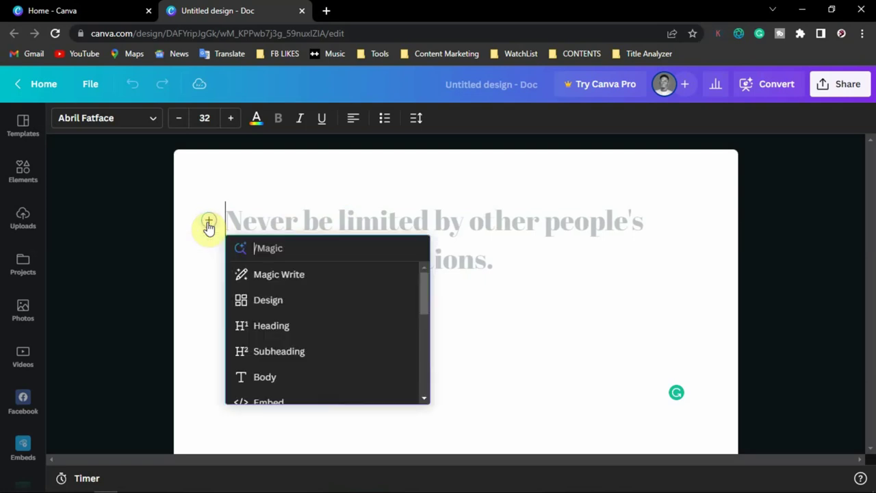
pyautogui.click(317, 278)
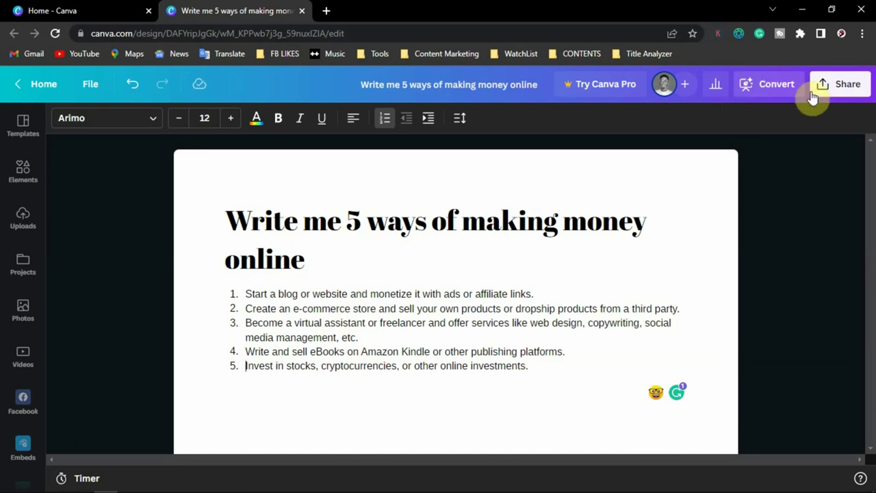
# Step: Convert the Doc into a deck, ticking Don't show again on the Docs to Decks welcome
pyautogui.click(756, 88)
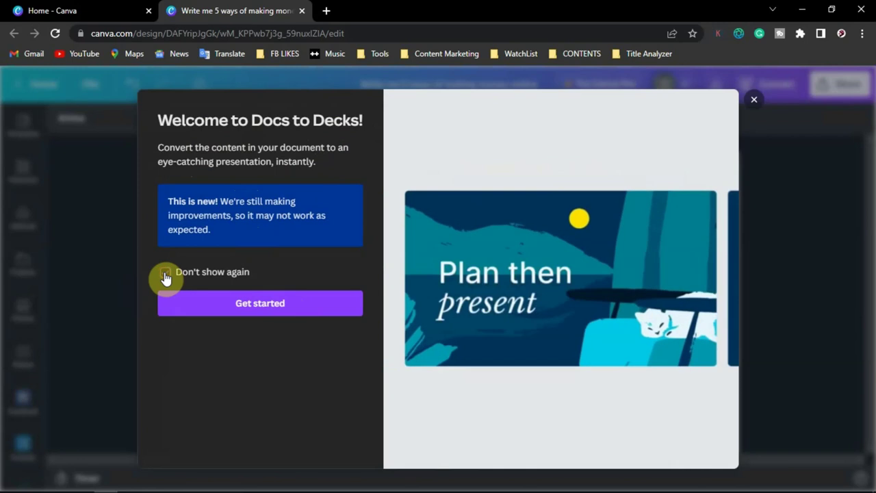
pyautogui.click(165, 275)
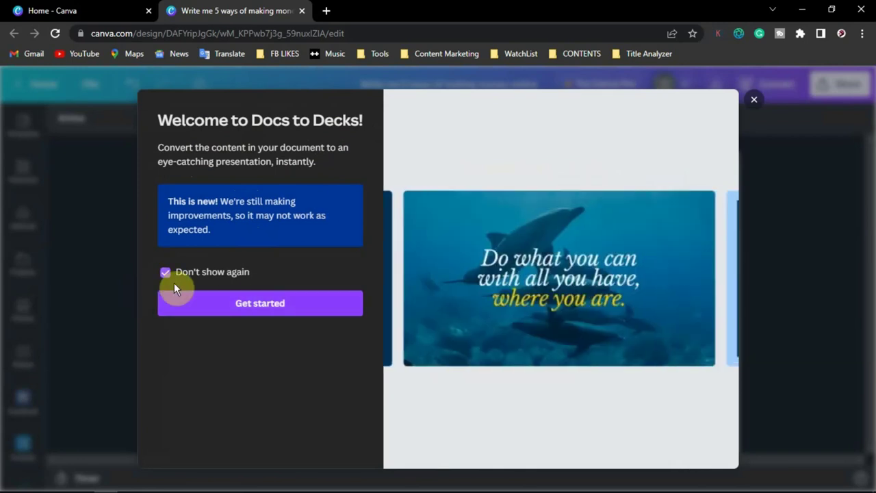
pyautogui.click(249, 301)
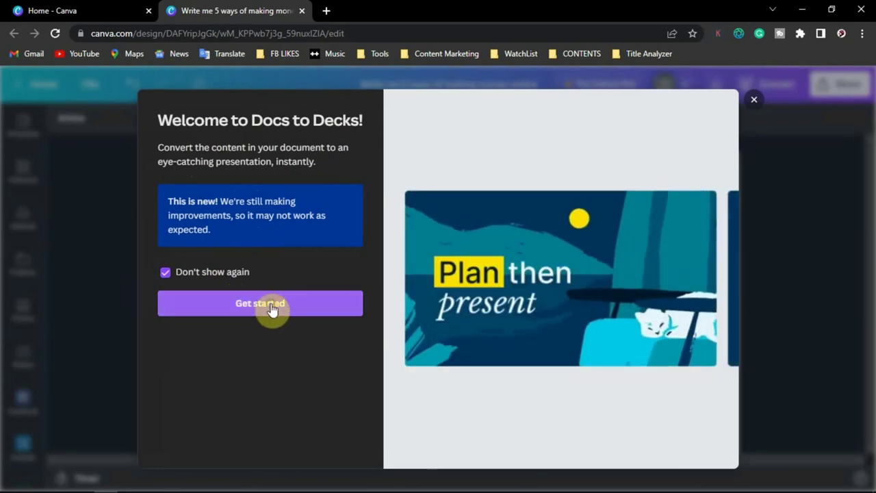
pyautogui.click(272, 310)
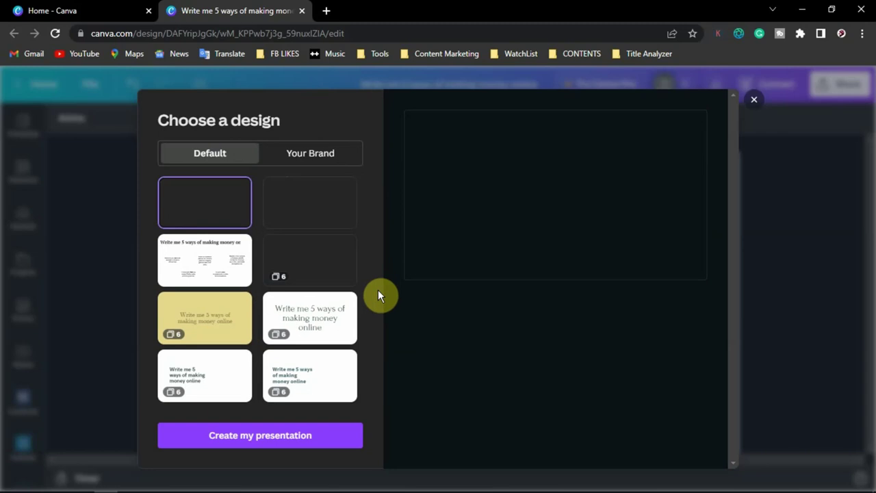
pyautogui.click(302, 153)
pyautogui.click(216, 155)
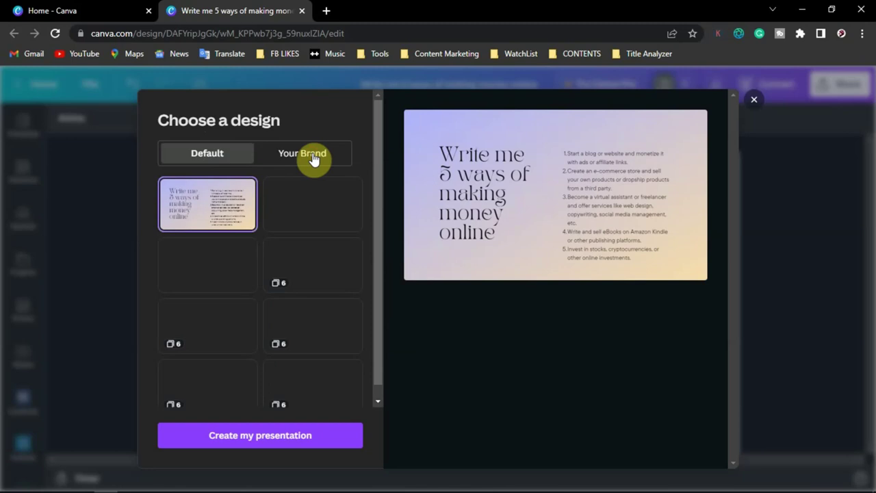
pyautogui.click(314, 158)
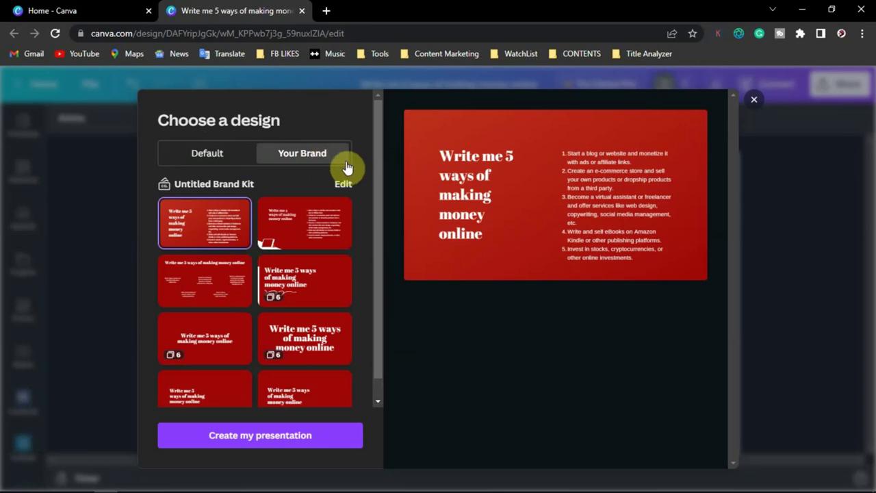
pyautogui.scroll(-1, 378, 184)
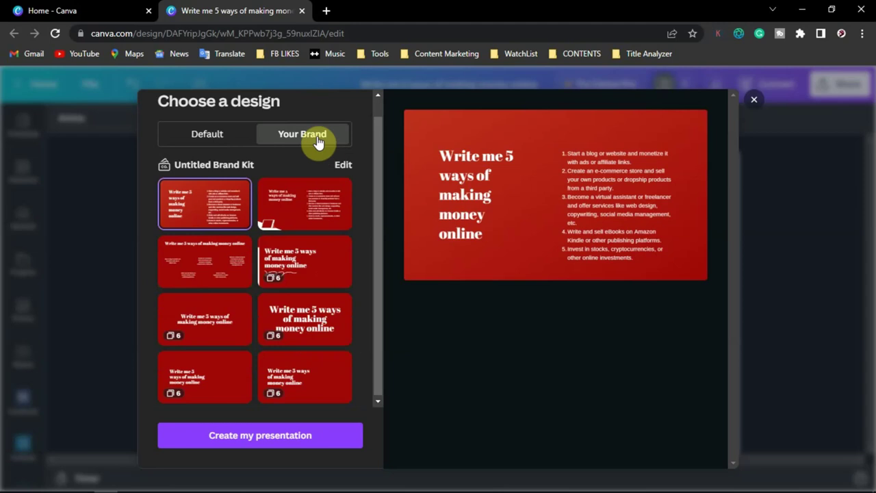
pyautogui.click(225, 136)
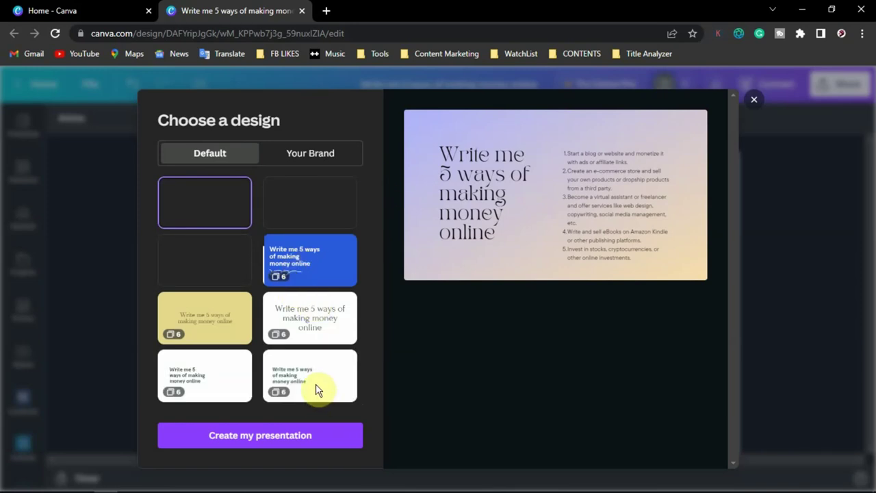
# Step: Choose the blue template with the white squiggle and scroll through its six slide previews
pyautogui.click(304, 261)
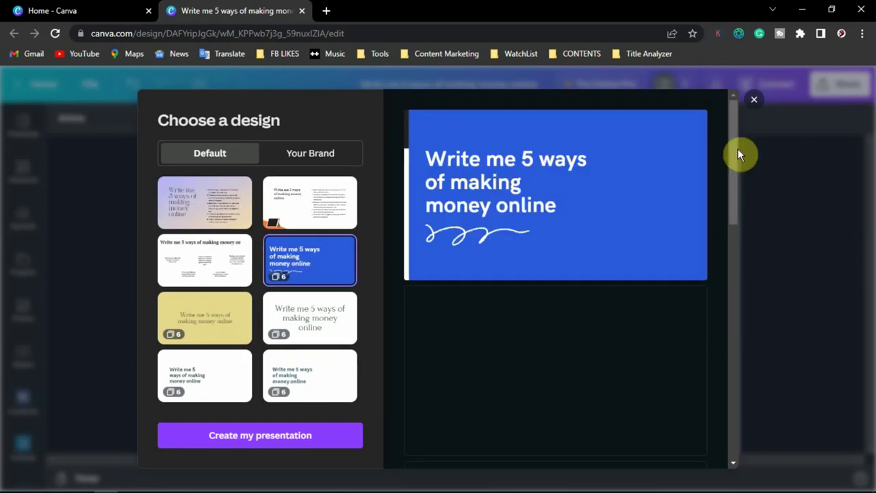
pyautogui.moveTo(734, 150); pyautogui.dragTo(752, 455)
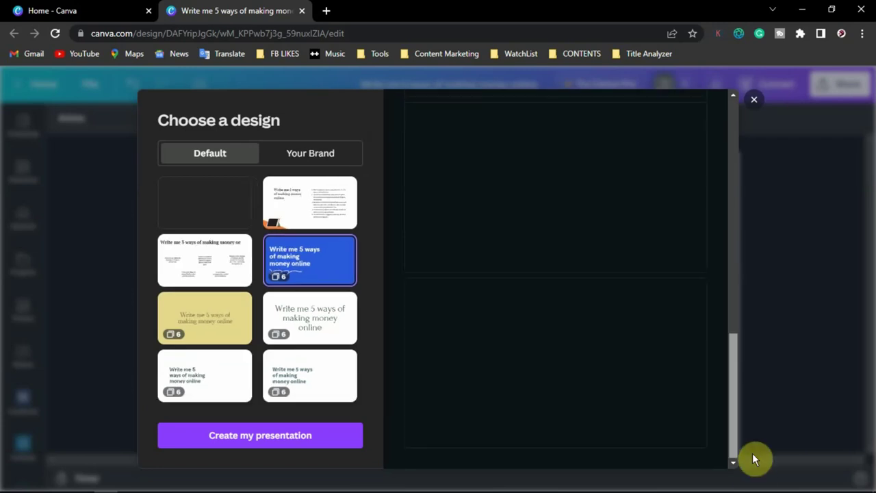
pyautogui.moveTo(738, 271); pyautogui.dragTo(730, 123)
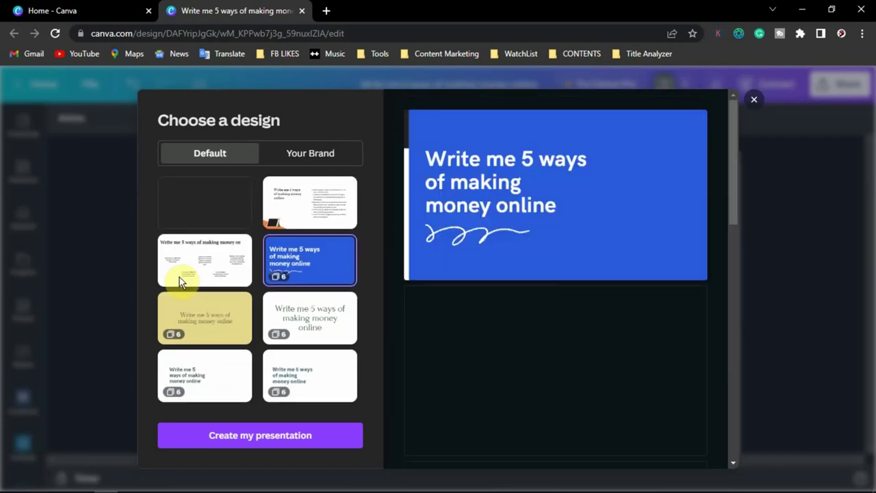
pyautogui.click(265, 431)
pyautogui.moveTo(734, 206); pyautogui.dragTo(745, 30)
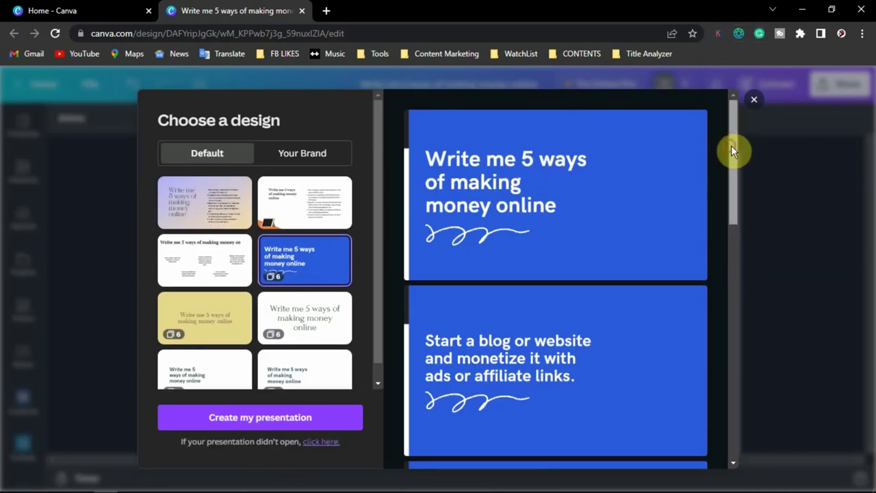
pyautogui.moveTo(729, 150); pyautogui.dragTo(746, 72)
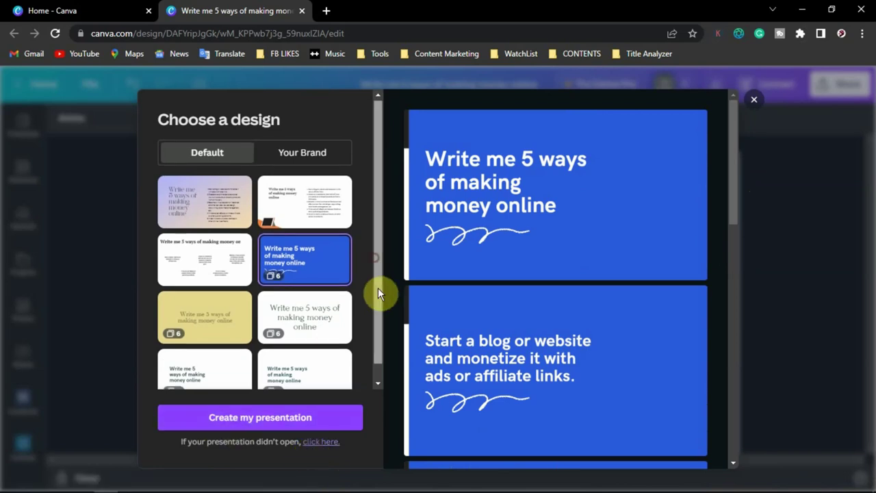
pyautogui.scroll(-1, 378, 287)
# Step: Create the blue presentation in a new tab and clear the Styles search to list all presets
pyautogui.click(266, 421)
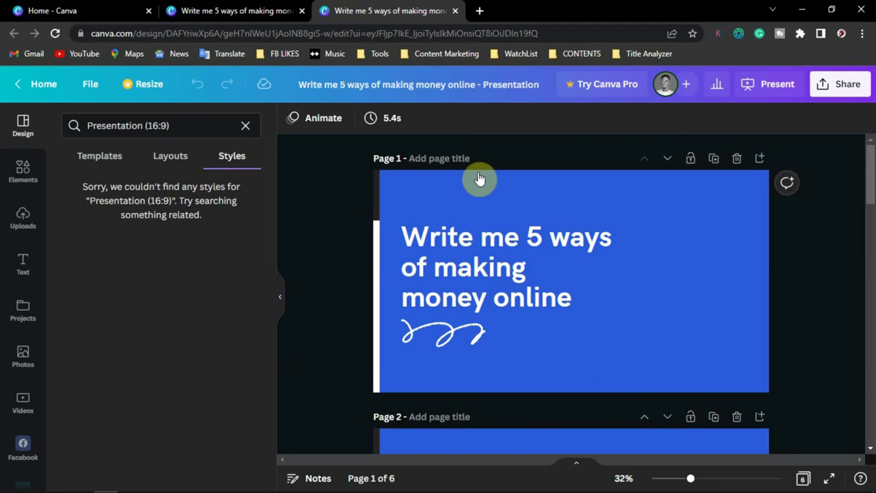
pyautogui.click(498, 269)
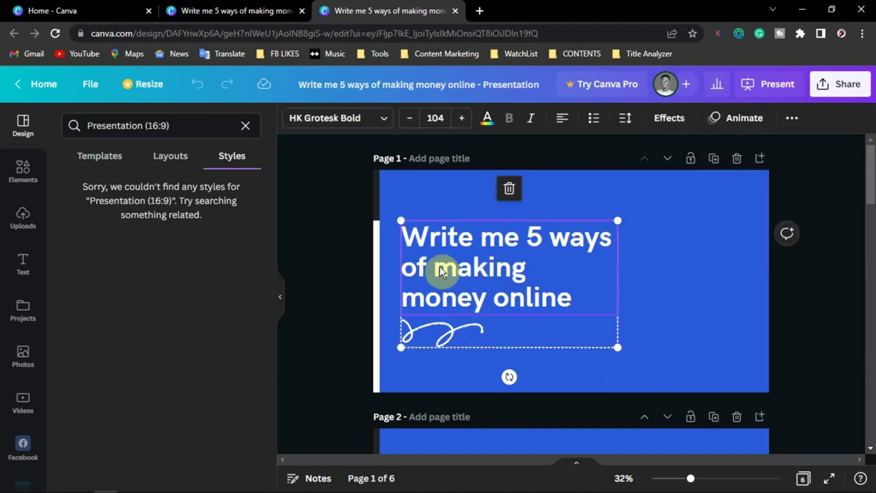
pyautogui.click(245, 126)
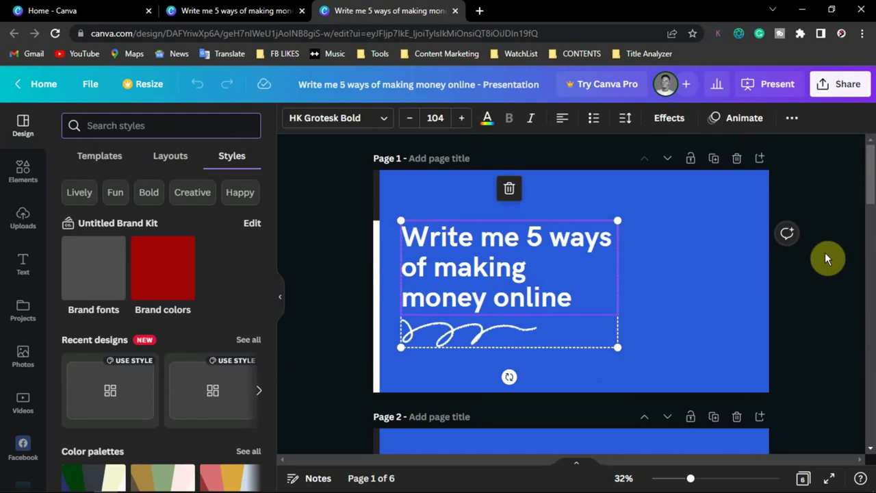
pyautogui.scroll(-1, 868, 166)
pyautogui.scroll(1, 873, 149)
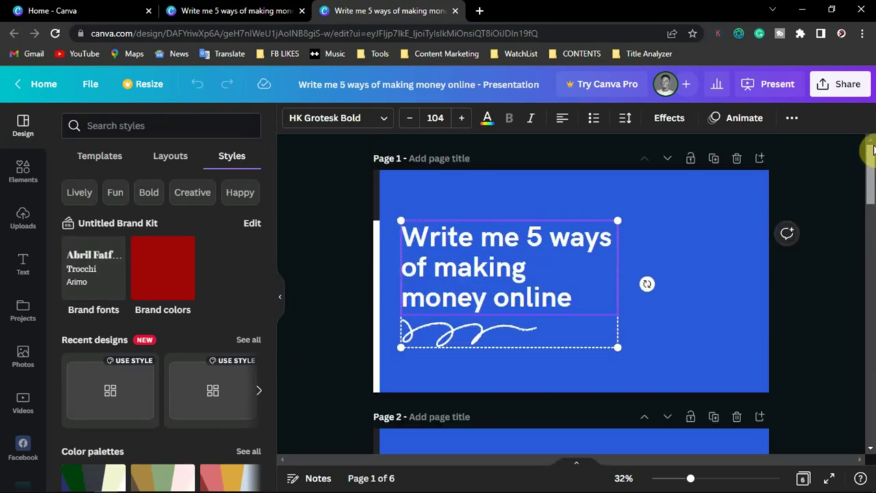
pyautogui.click(707, 220)
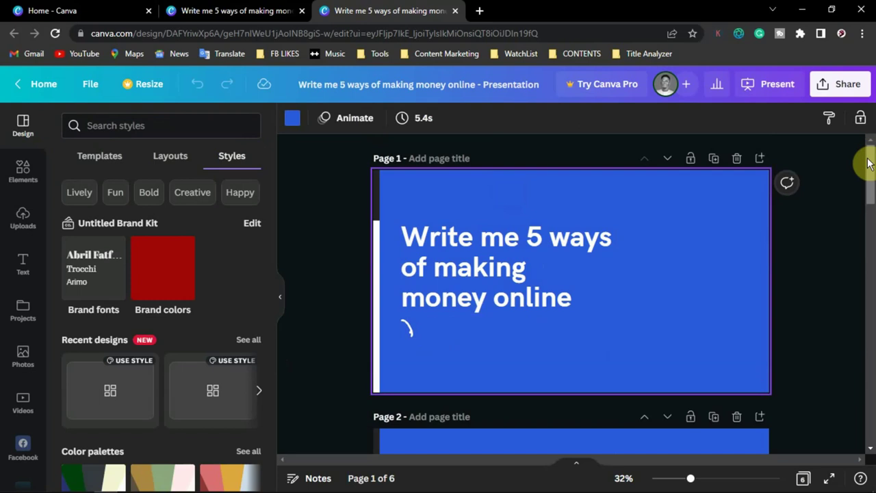
# Step: Set slide 1's background to purple from the Default Colors
pyautogui.scroll(-2, 870, 167)
pyautogui.scroll(2, 870, 172)
pyautogui.scroll(1, 870, 171)
pyautogui.click(690, 209)
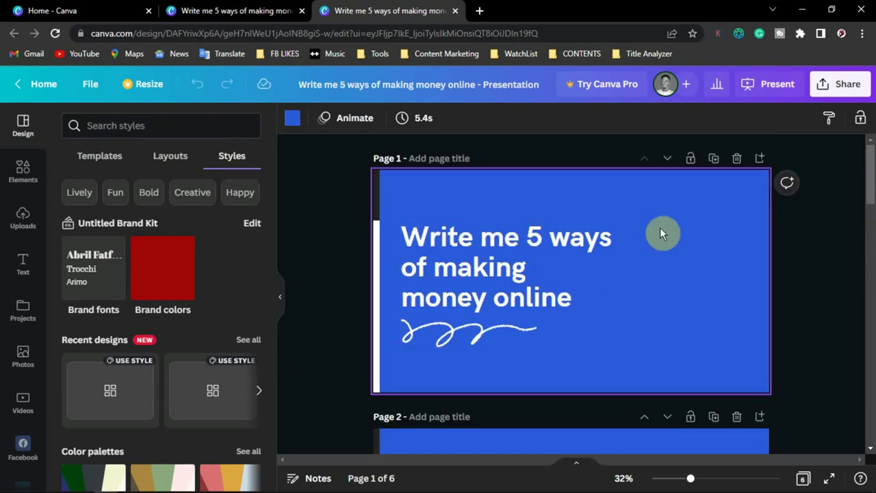
pyautogui.click(294, 120)
pyautogui.click(247, 366)
pyautogui.click(247, 393)
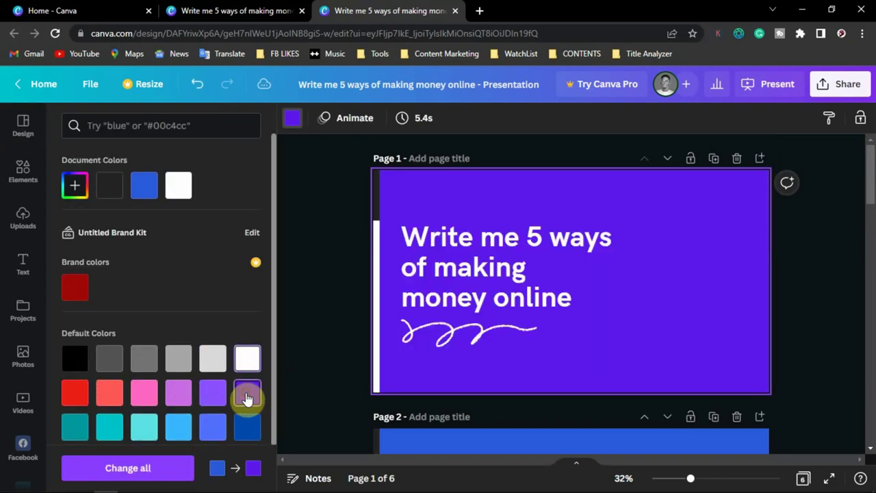
# Step: Browse stock photos for 'Making money' and select the title text on slide 2
pyautogui.click(25, 354)
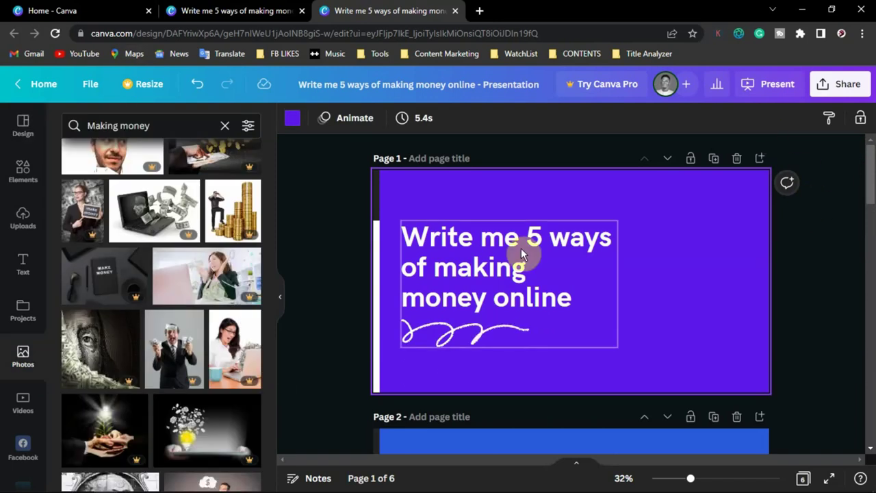
pyautogui.moveTo(871, 175)
pyautogui.mouseDown()
pyautogui.moveTo(871, 251)
pyautogui.moveTo(871, 191)
pyautogui.mouseUp()
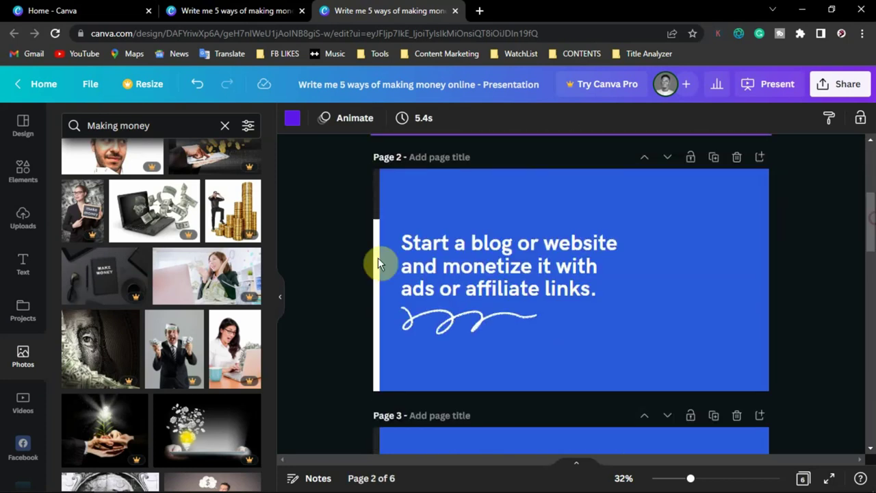
pyautogui.click(514, 255)
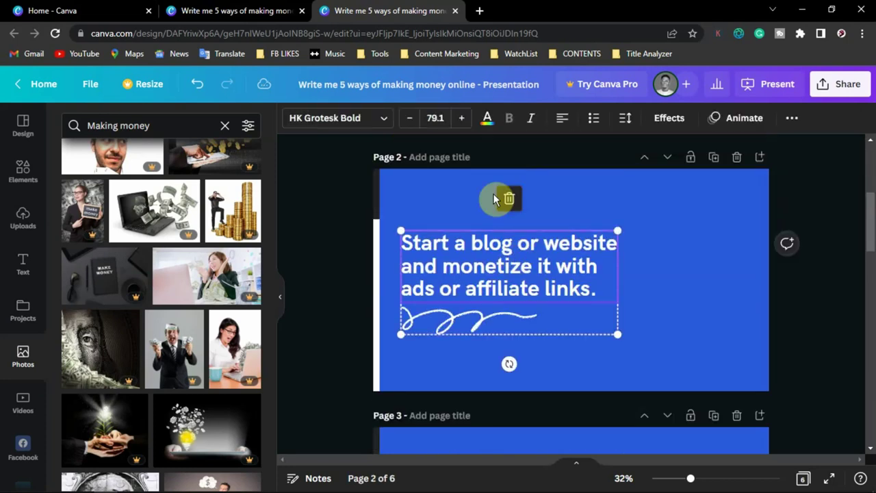
# Step: Give slide 2's text block a Fade animation for entering and exiting, after trying Pan
pyautogui.click(720, 121)
pyautogui.click(149, 209)
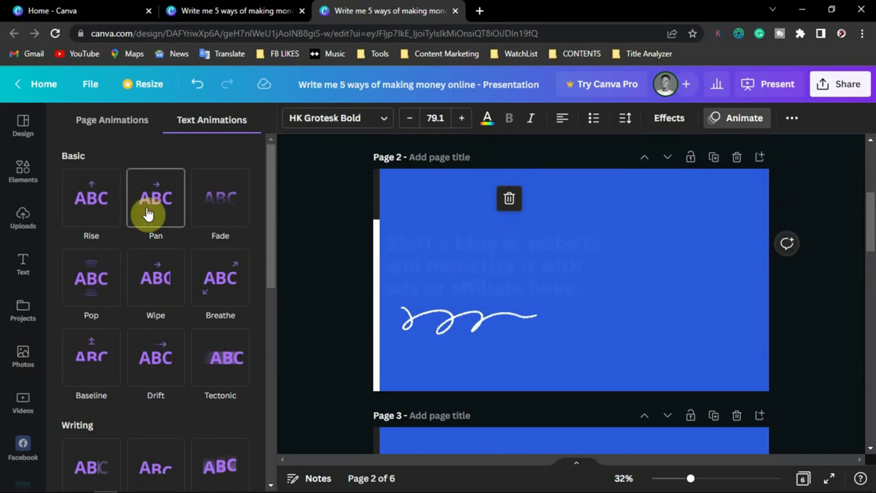
pyautogui.click(219, 162)
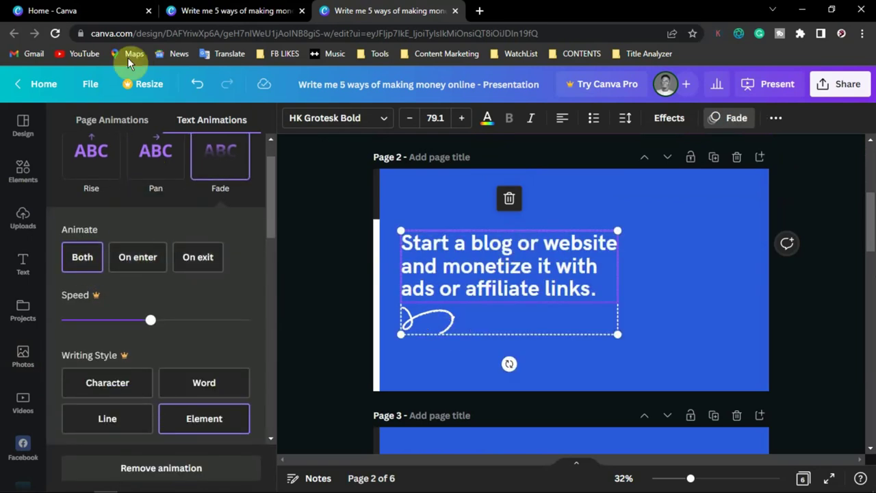
pyautogui.scroll(1, 268, 192)
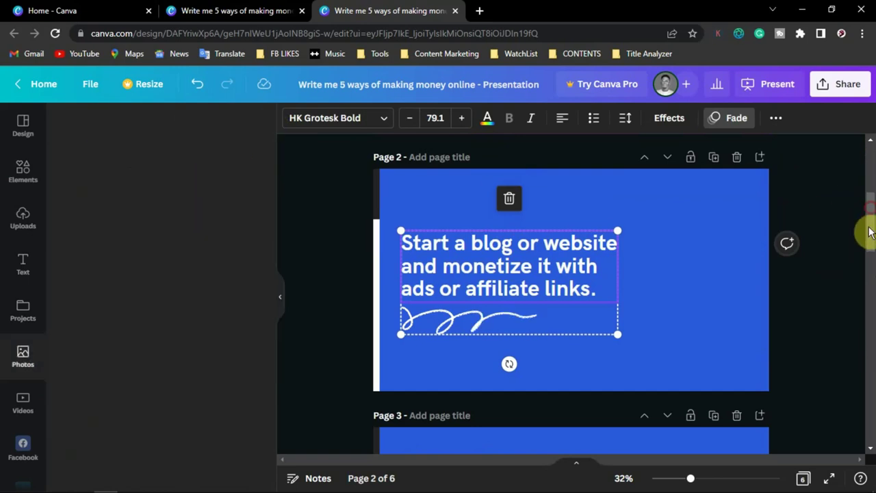
# Step: Scroll through the deck down to page 6, then back up to the title slide
pyautogui.moveTo(870, 233); pyautogui.dragTo(870, 432)
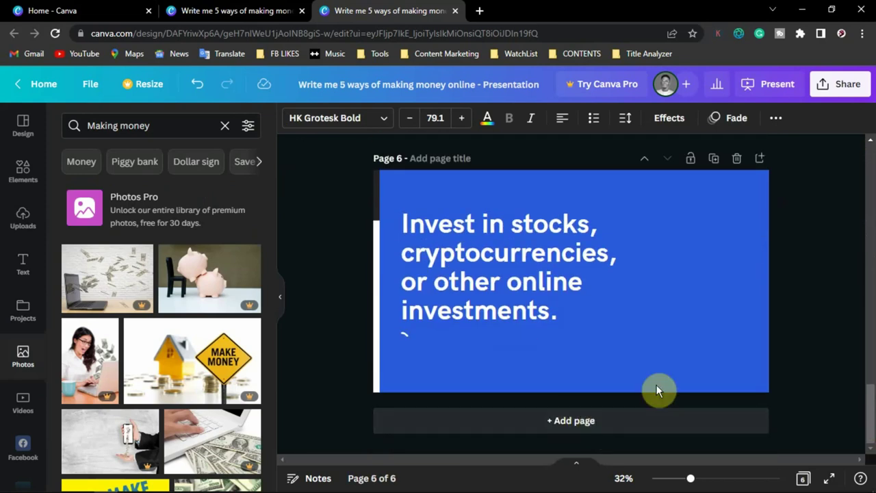
pyautogui.moveTo(870, 401); pyautogui.dragTo(870, 382)
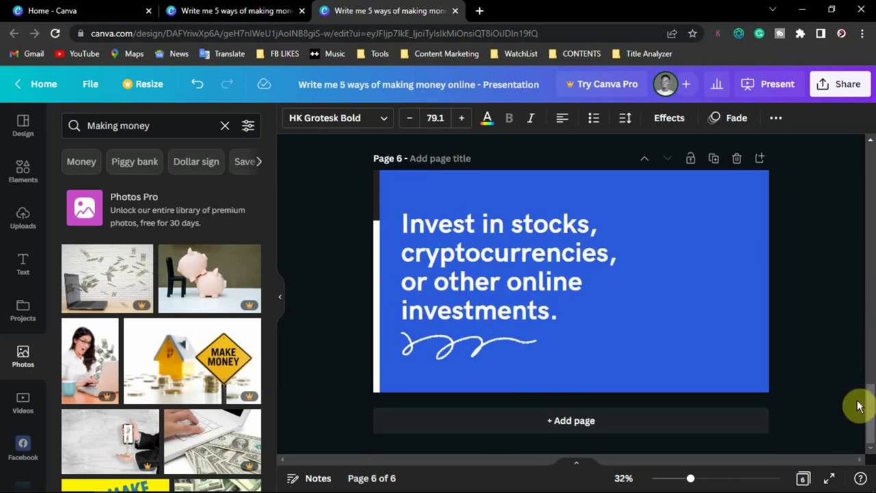
pyautogui.moveTo(856, 404); pyautogui.dragTo(872, 33)
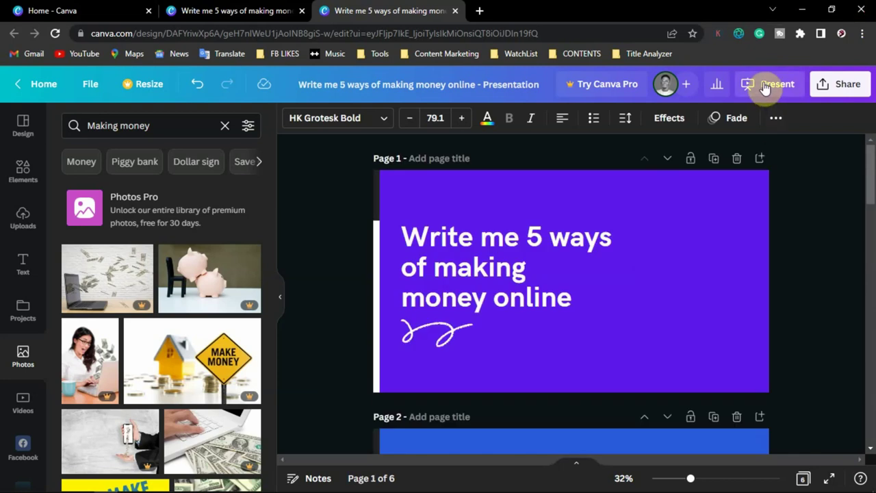
pyautogui.click(842, 89)
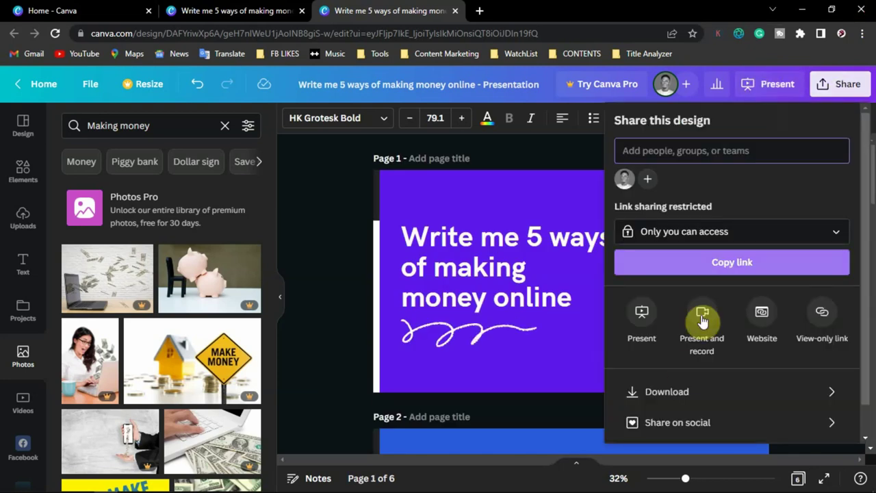
pyautogui.click(663, 389)
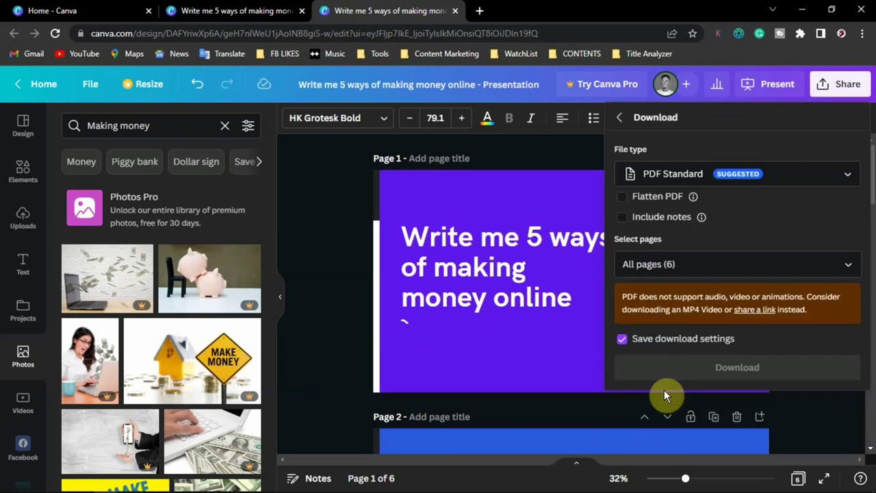
pyautogui.click(734, 175)
pyautogui.click(736, 179)
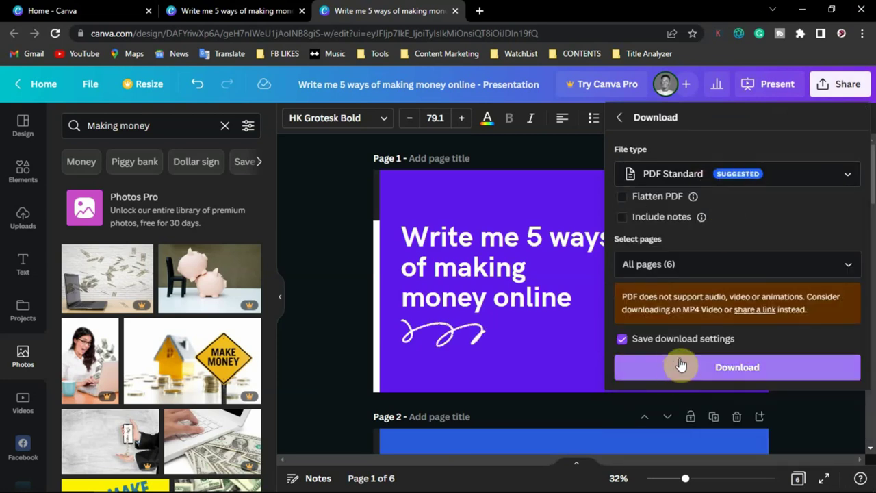
pyautogui.click(561, 142)
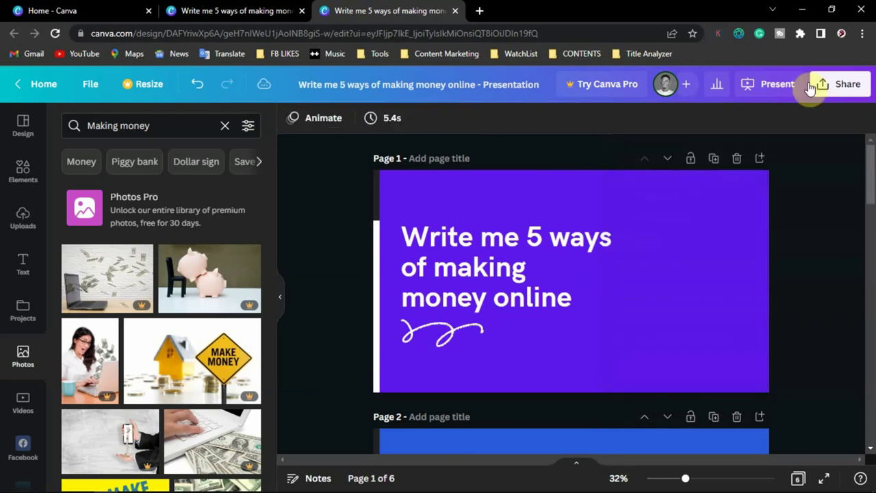
# Step: Present the deck full screen at your own pace after previewing Presenter view, recording and Autoplay
pyautogui.click(775, 89)
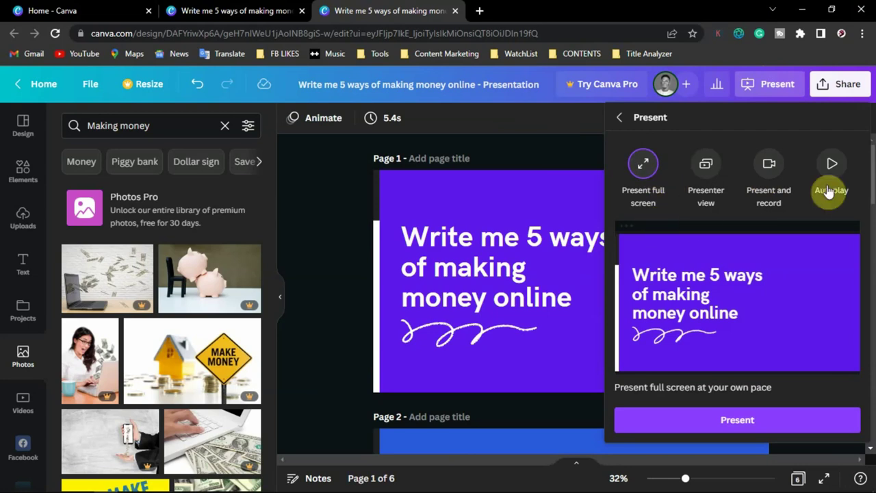
pyautogui.click(707, 167)
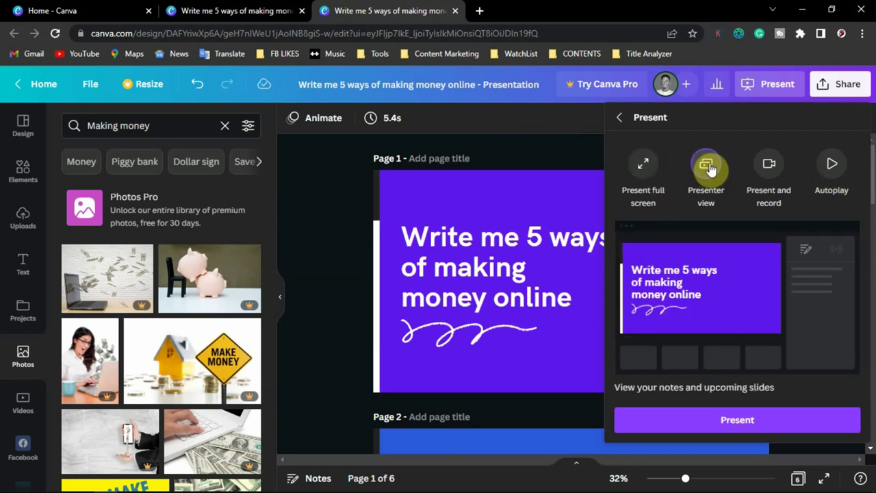
pyautogui.click(781, 172)
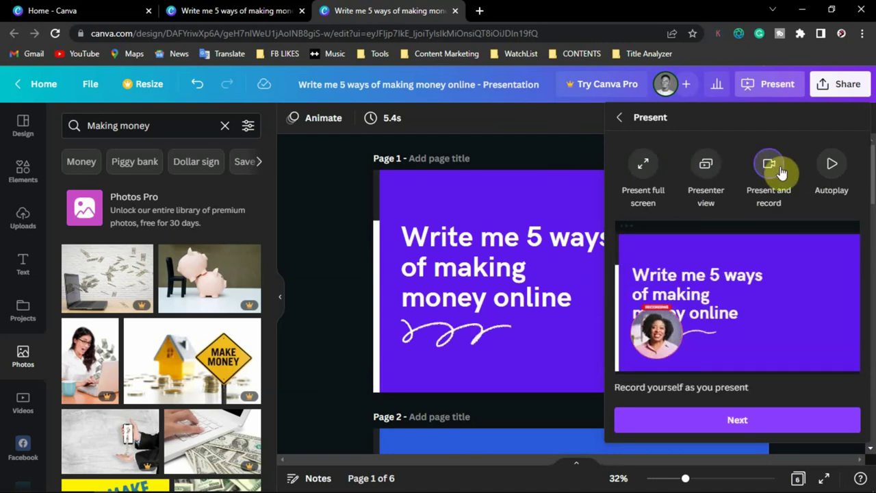
pyautogui.click(833, 168)
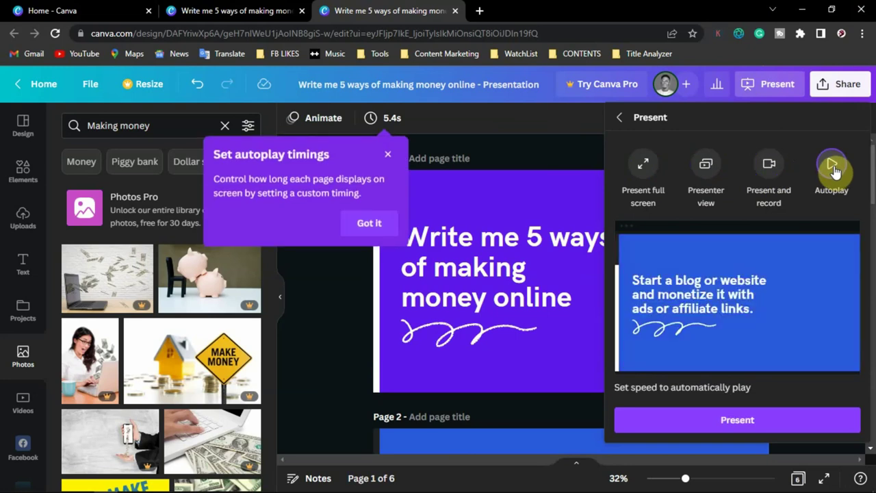
pyautogui.click(645, 171)
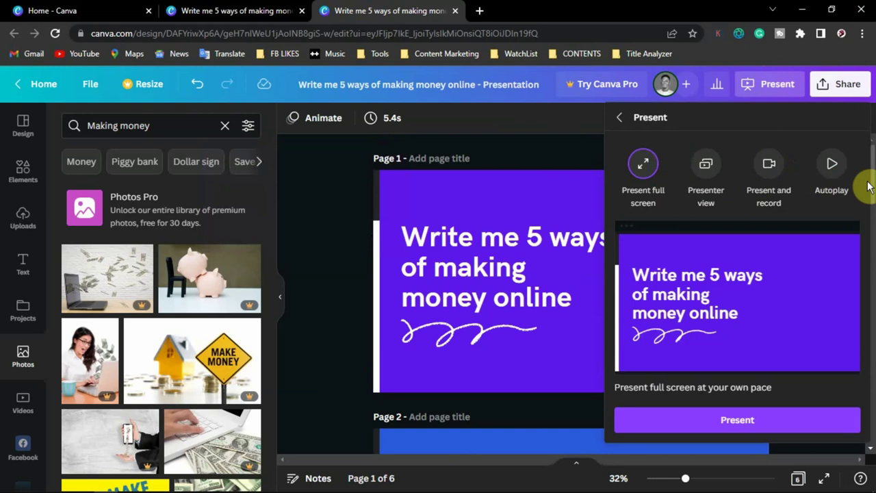
pyautogui.click(868, 251)
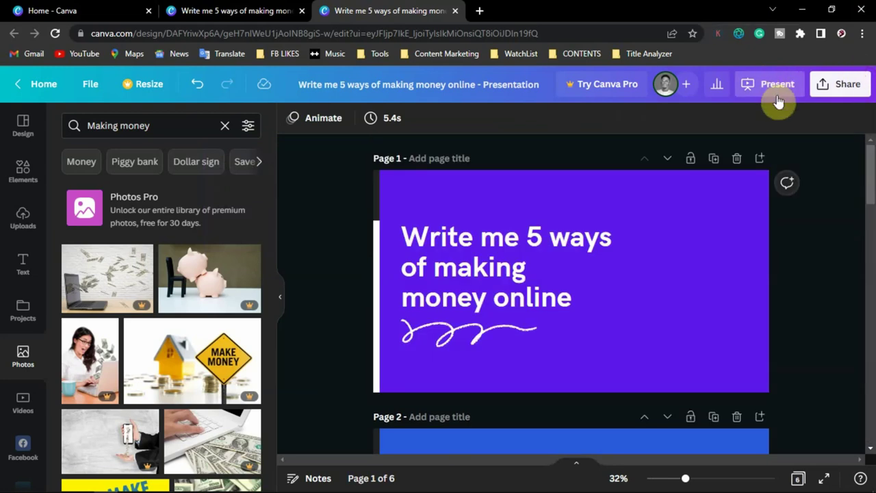
pyautogui.click(777, 102)
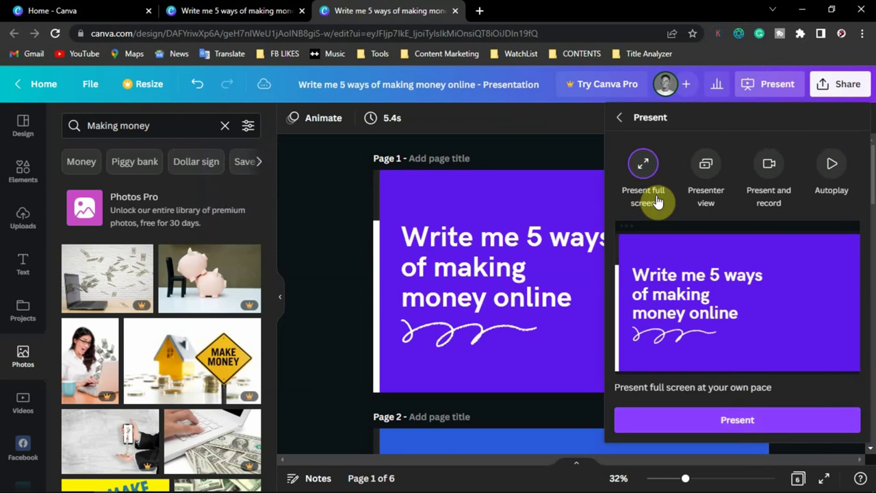
pyautogui.click(718, 420)
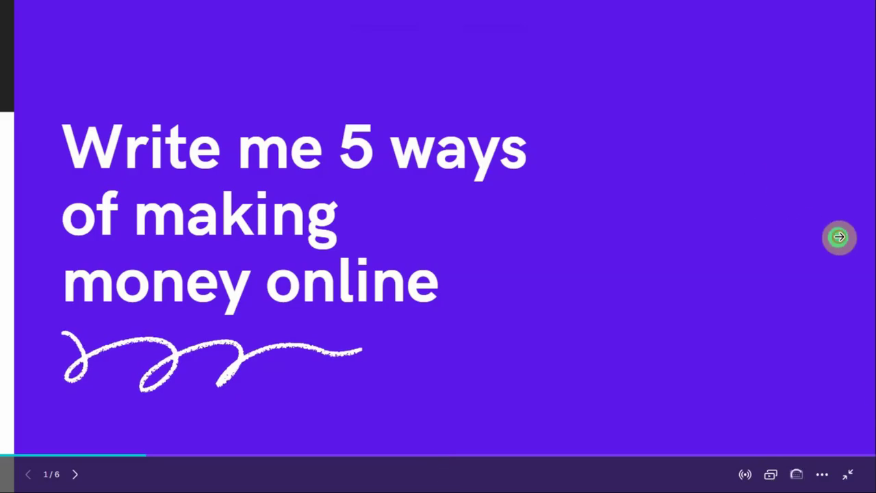
# Step: Step through the full-screen presentation to slide 6/6, then exit full screen
pyautogui.click(840, 237)
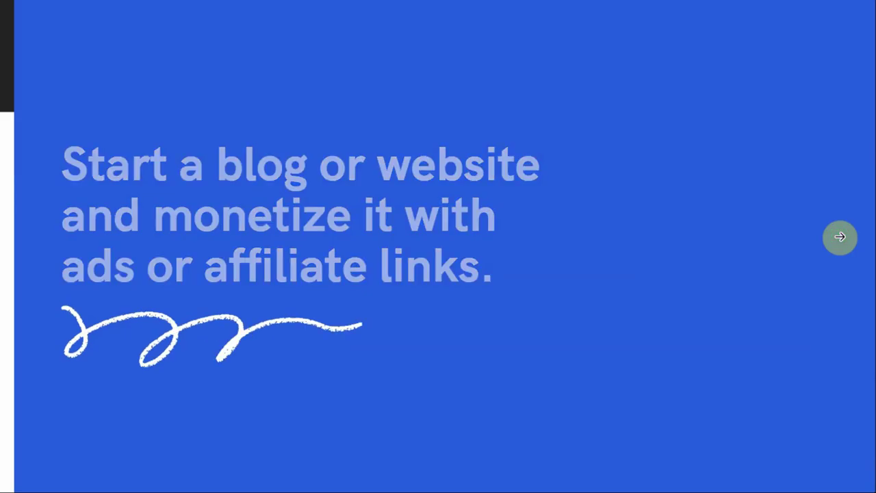
pyautogui.click(840, 237)
pyautogui.click(840, 237)
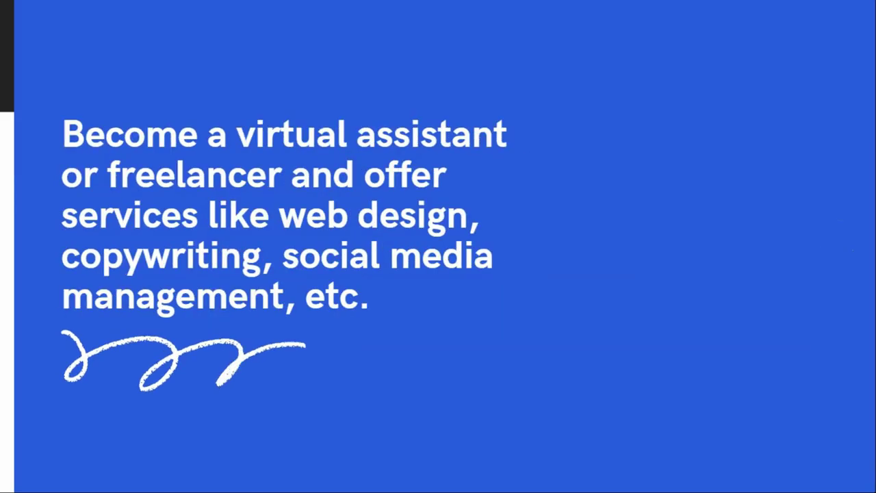
pyautogui.press('Right')
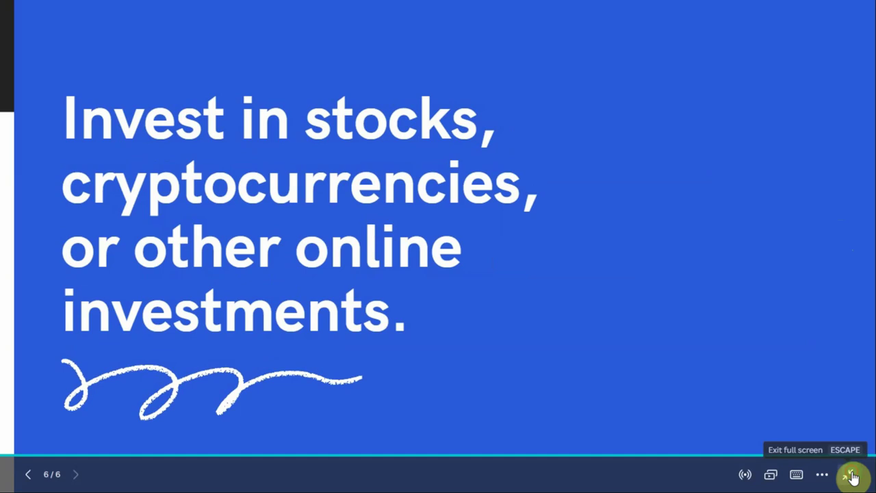
pyautogui.click(853, 477)
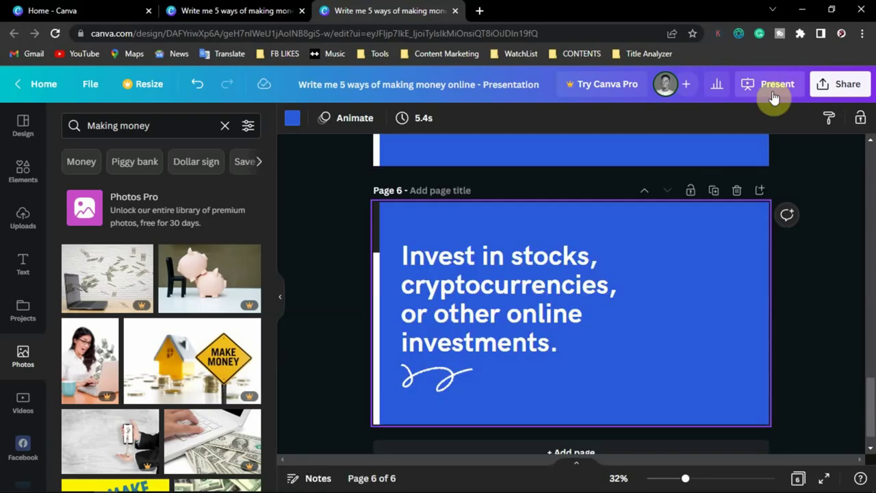
# Step: Start presenting in Presenter view, then close the Audience Window
pyautogui.click(771, 89)
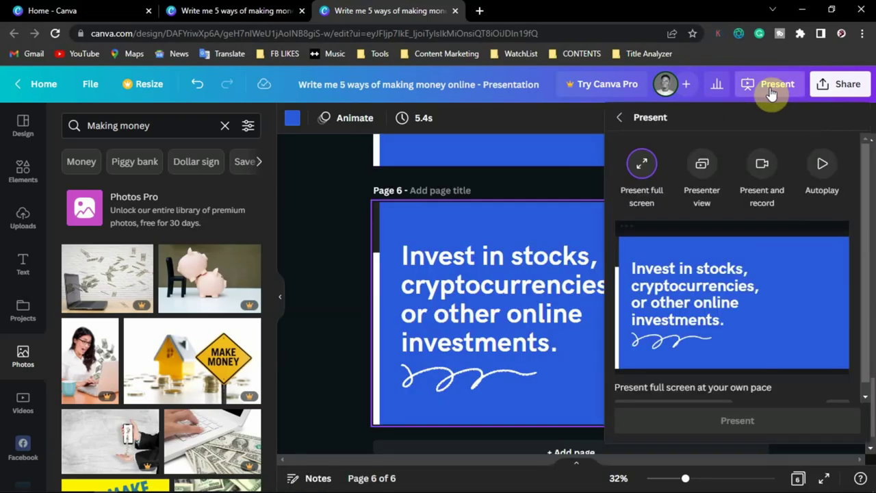
pyautogui.click(700, 187)
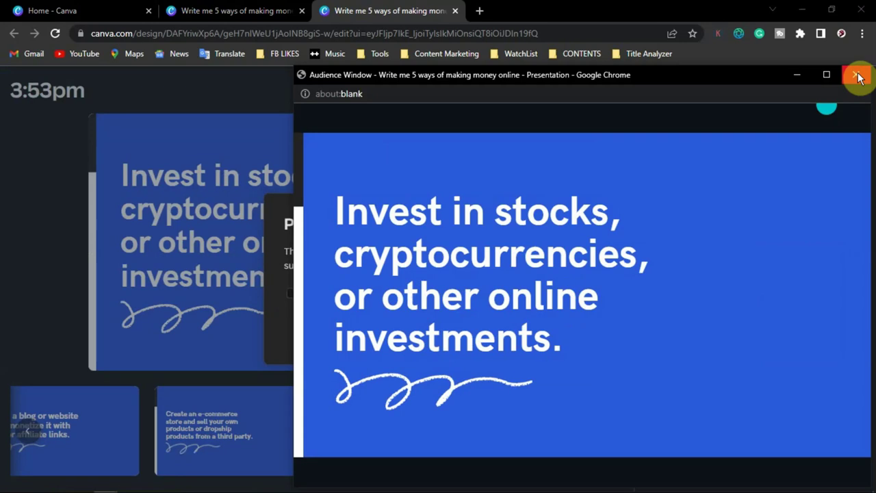
pyautogui.click(858, 76)
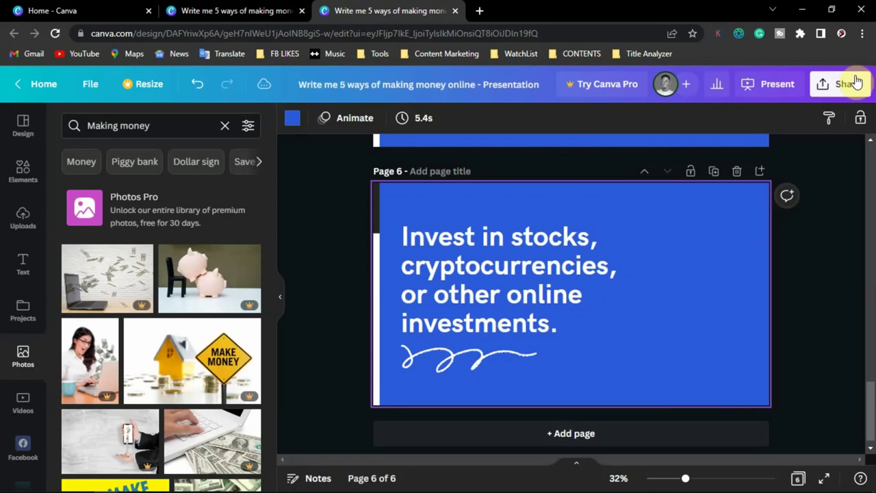
# Step: Preview the Present and record option, then scroll back up to the purple title slide, page 1
pyautogui.click(777, 88)
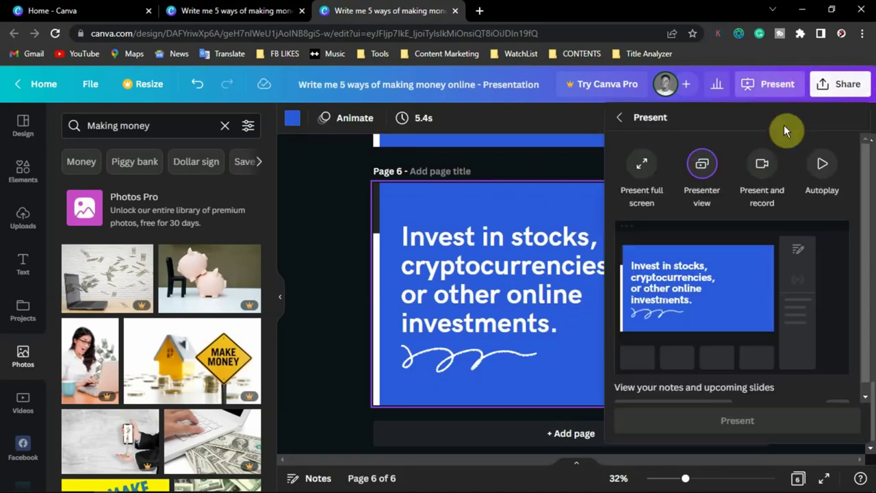
pyautogui.click(770, 171)
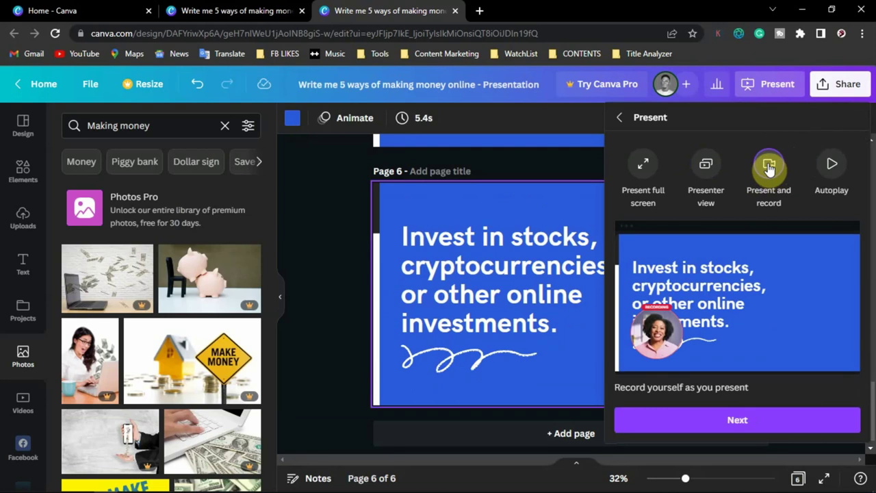
pyautogui.moveTo(872, 411); pyautogui.dragTo(871, 177)
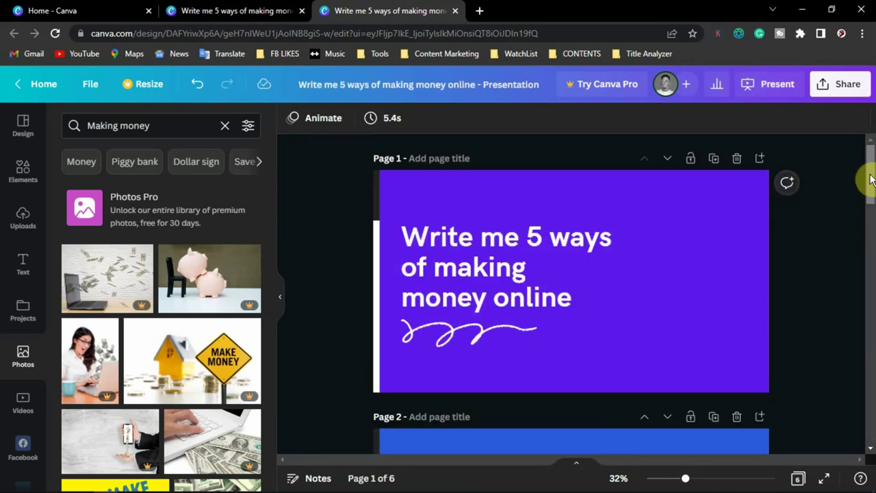